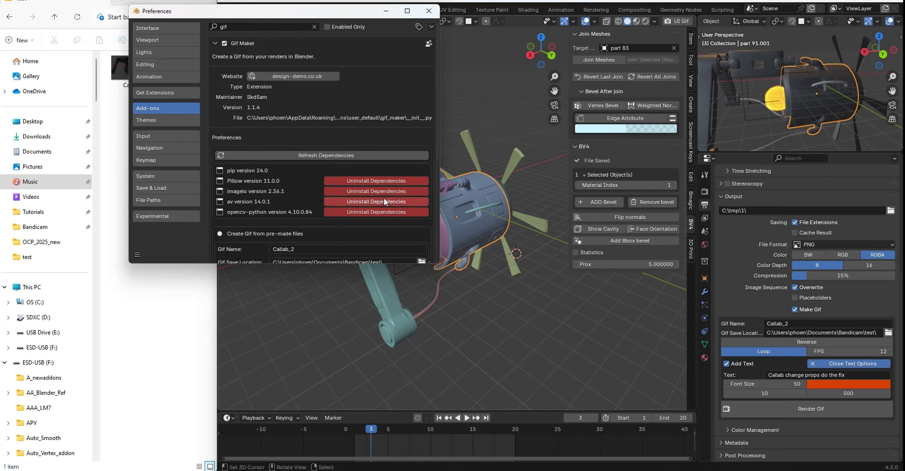
{"action": "scroll", "coordinate": [383, 198], "scroll_direction": "down", "scroll_amount": 1}
{"action": "scroll", "coordinate": [383, 202], "scroll_direction": "down", "scroll_amount": 1}
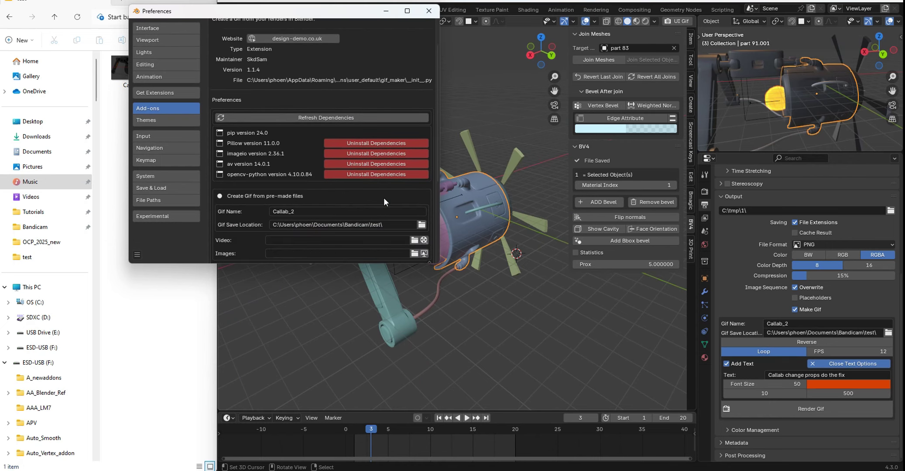
{"action": "scroll", "coordinate": [383, 198], "scroll_direction": "down", "scroll_amount": 2}
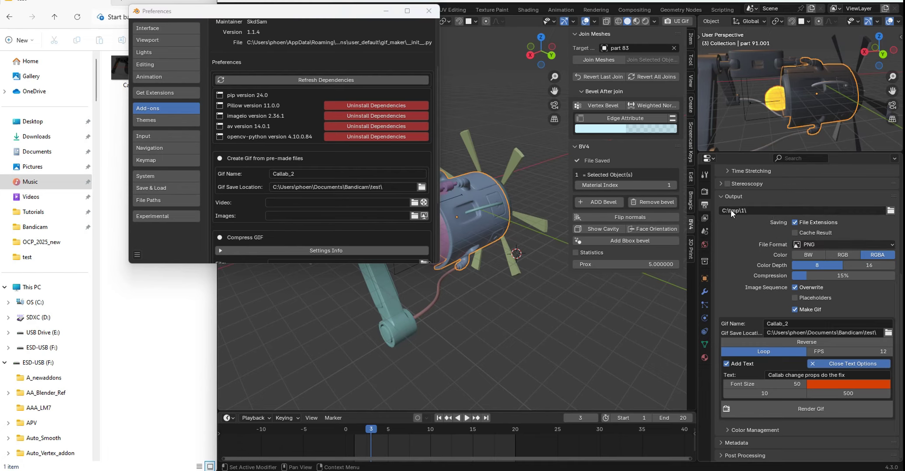
Delete all the rendered PNG frames from the C:\tmp\1\ output folder and accept the folder selection
{"action": "left_click", "coordinate": [890, 210]}
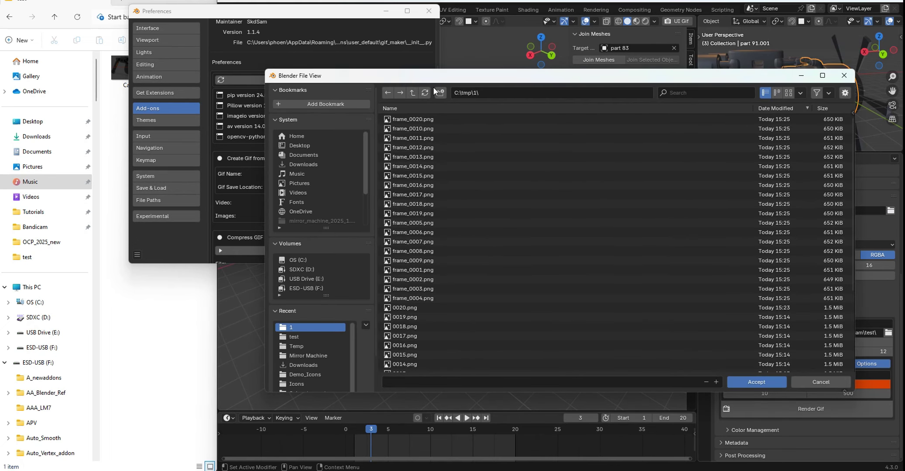
{"action": "scroll", "coordinate": [471, 313], "scroll_direction": "down", "scroll_amount": 5}
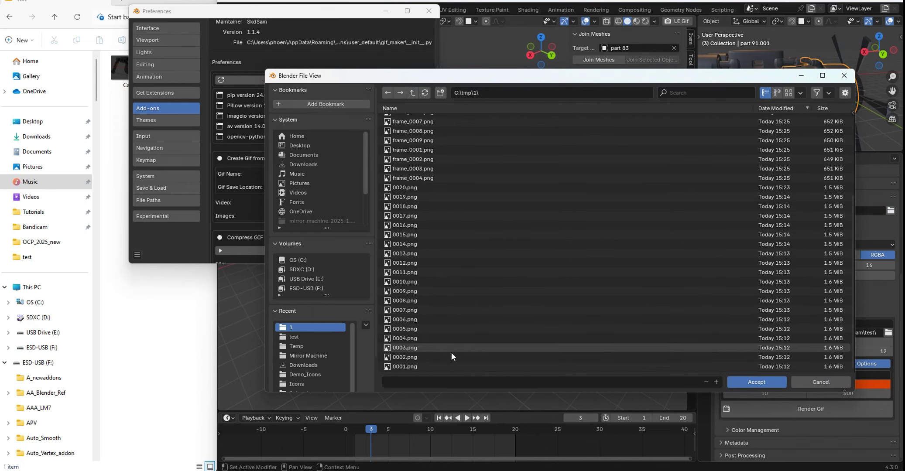
{"action": "left_click", "coordinate": [448, 366]}
{"action": "left_click_drag", "start_coordinate": [448, 366], "coordinate": [412, 125]}
{"action": "key", "text": "Delete"}
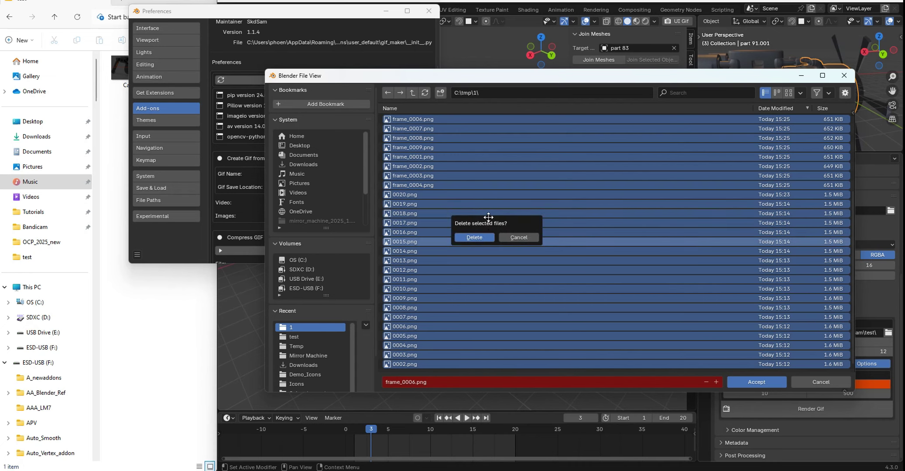
{"action": "left_click", "coordinate": [485, 238]}
{"action": "left_click_drag", "start_coordinate": [482, 261], "coordinate": [431, 122]}
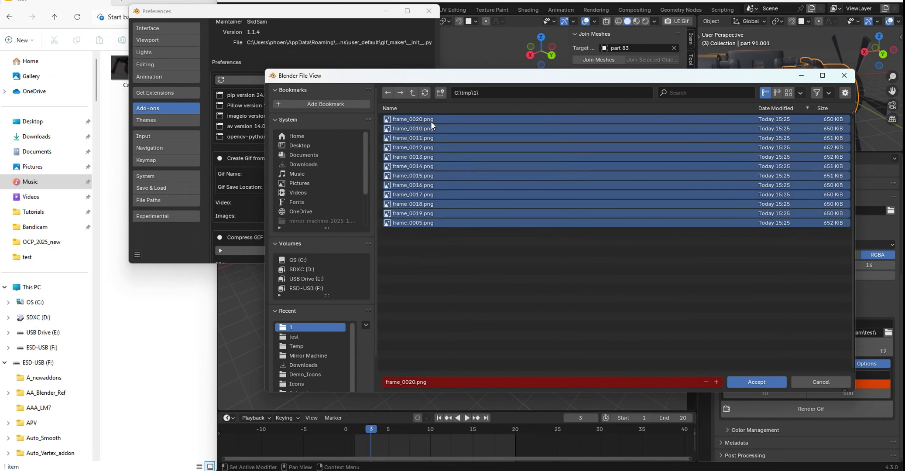
{"action": "key", "text": "Delete"}
{"action": "left_click", "coordinate": [512, 218]}
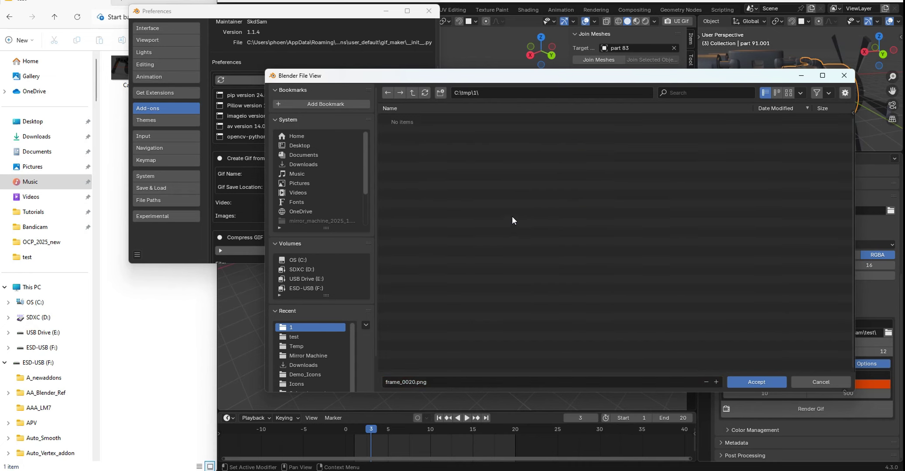
{"action": "left_click", "coordinate": [746, 380]}
Review the Compress GIF settings of the Gif Maker add-on and close the preferences
{"action": "scroll", "coordinate": [312, 154], "scroll_direction": "down", "scroll_amount": 5}
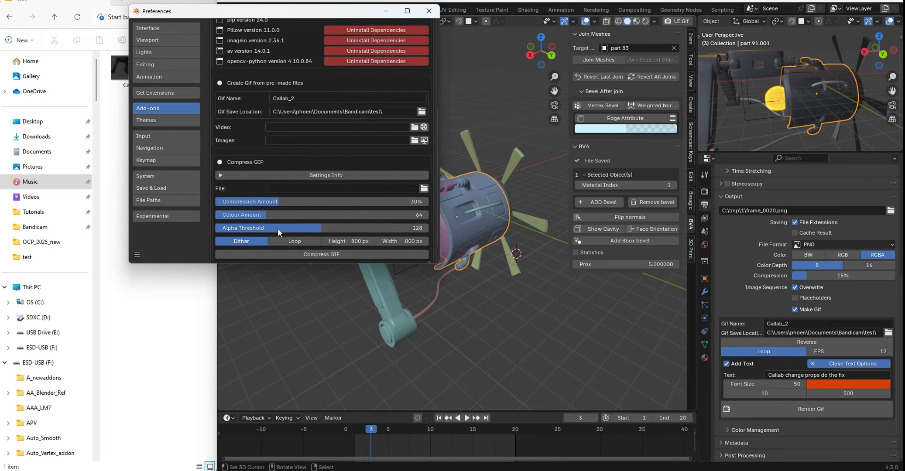
{"action": "scroll", "coordinate": [361, 209], "scroll_direction": "down", "scroll_amount": 2}
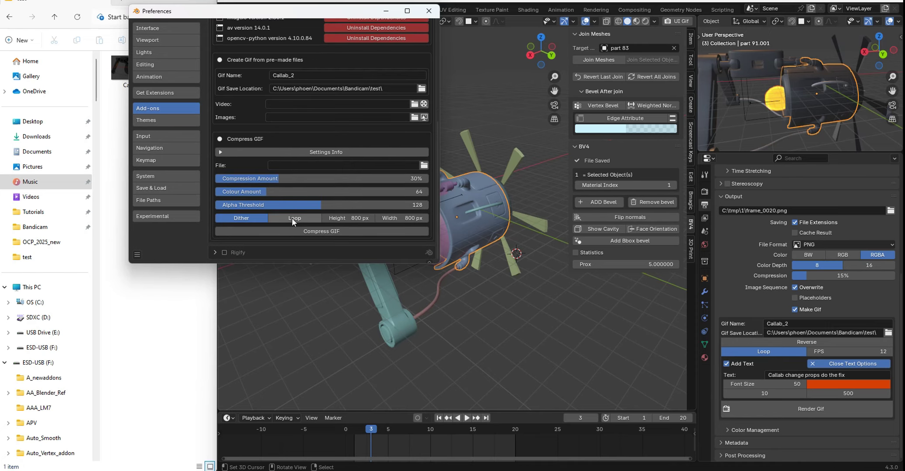
{"action": "scroll", "coordinate": [357, 201], "scroll_direction": "up", "scroll_amount": 2}
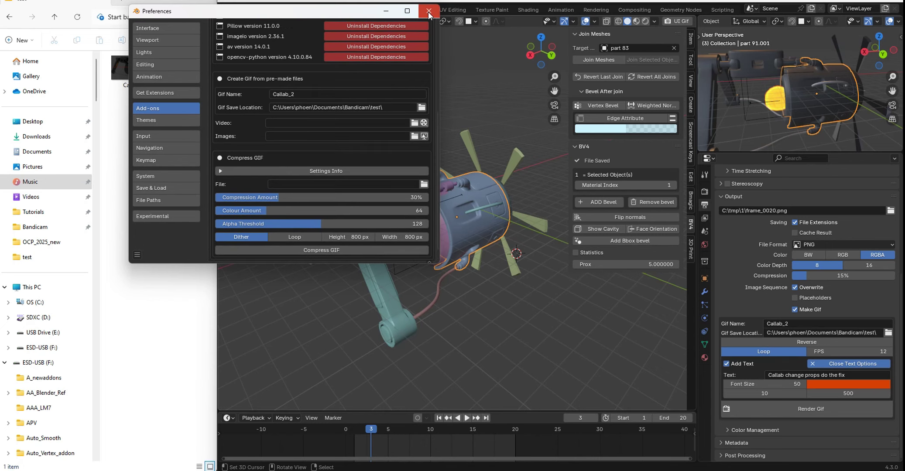
{"action": "left_click", "coordinate": [428, 13]}
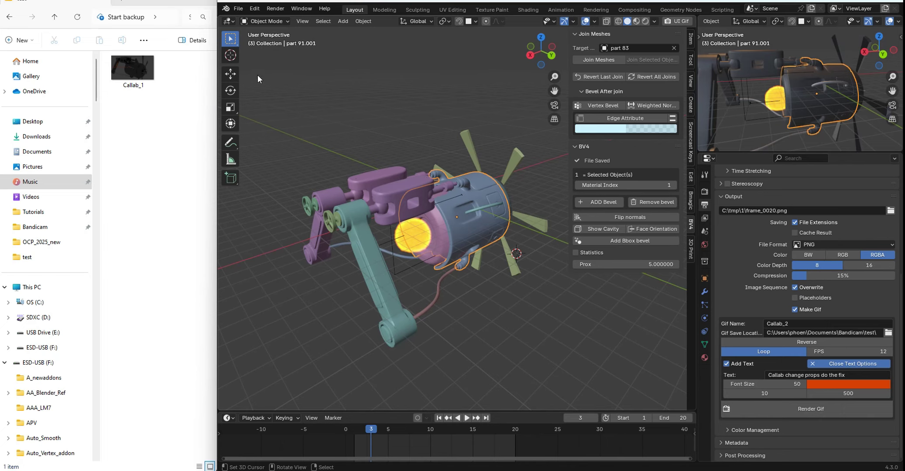
Open the Callab_1 GIF to check its animation and caption, and close the viewer
{"action": "double_click", "coordinate": [140, 69]}
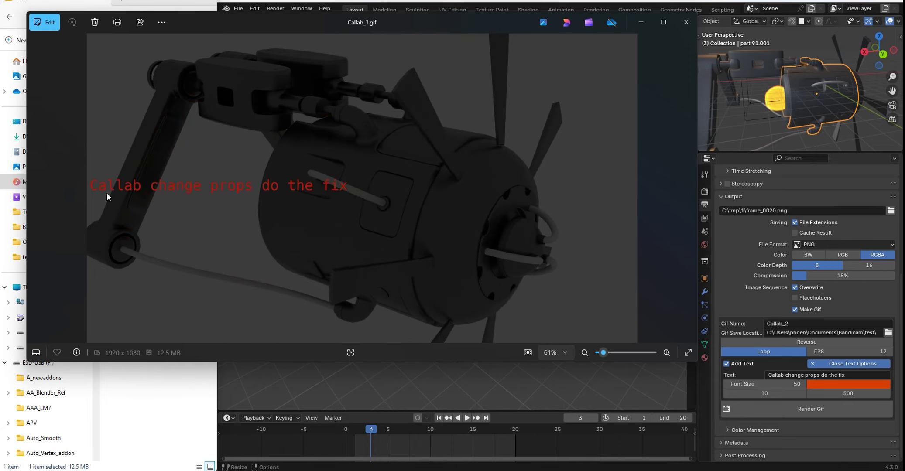
{"action": "left_click", "coordinate": [686, 23]}
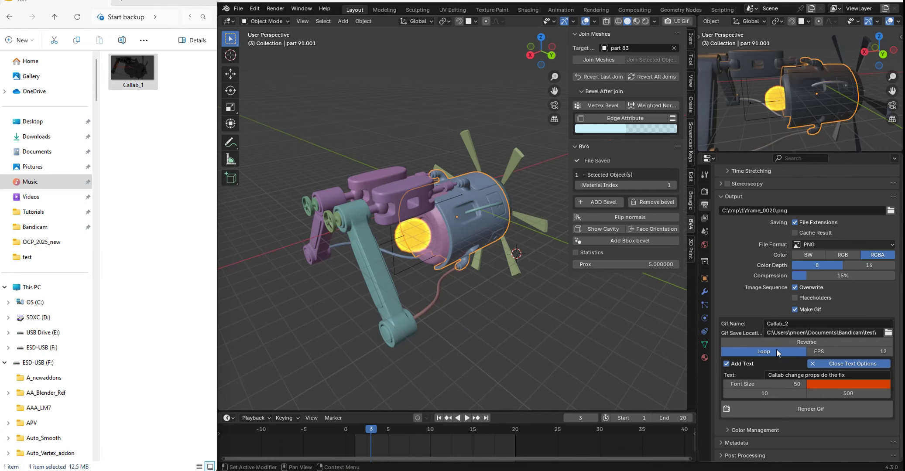
{"action": "left_click", "coordinate": [637, 419]}
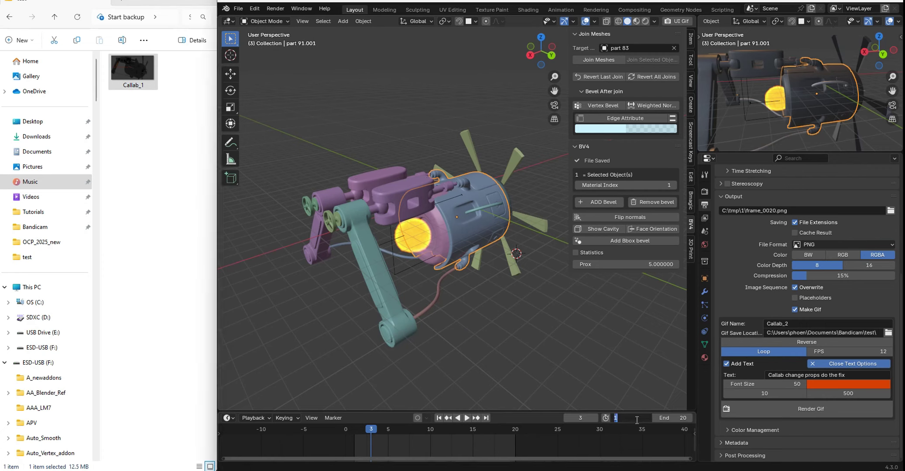
{"action": "type", "text": "20"}
{"action": "key", "text": "Return"}
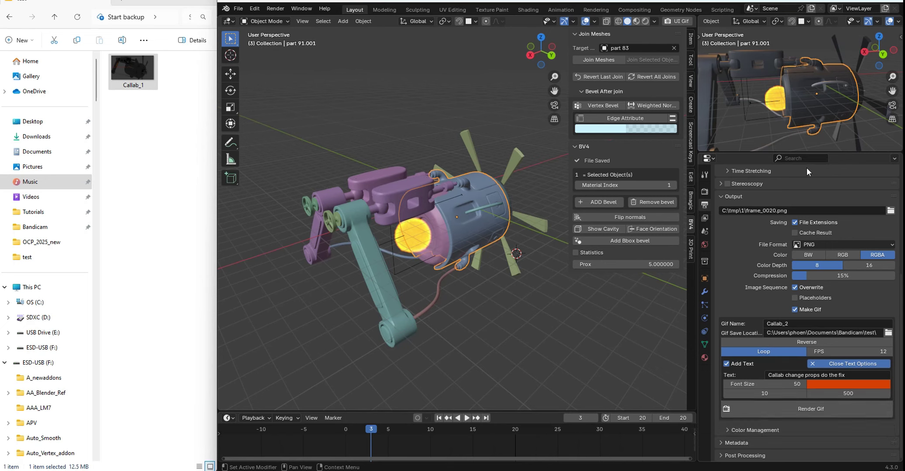
{"action": "key", "text": "ctrl+z"}
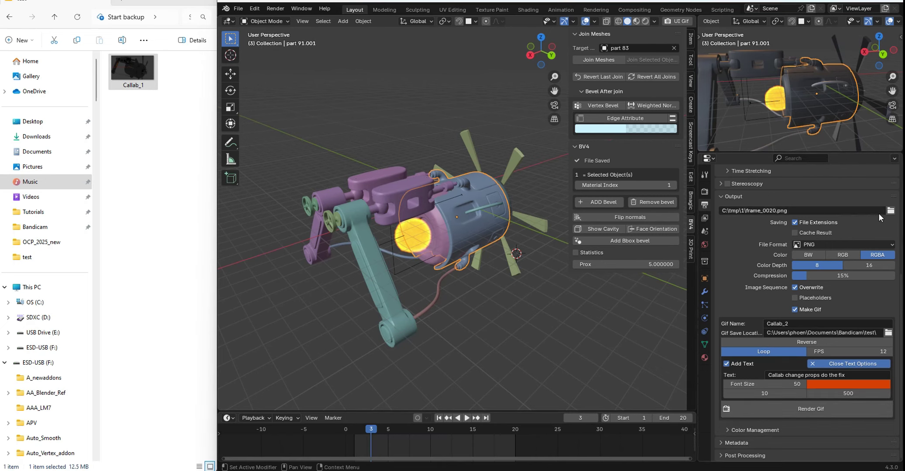
Clear the file name from the render output path so it points only to the C:\tmp\1\ folder
{"action": "left_click", "coordinate": [890, 210]}
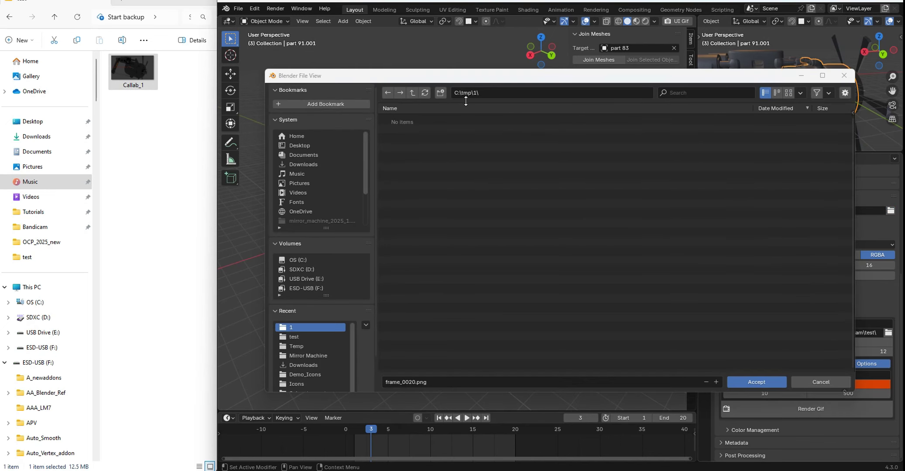
{"action": "left_click", "coordinate": [472, 382]}
{"action": "key", "text": "BackSpace"}
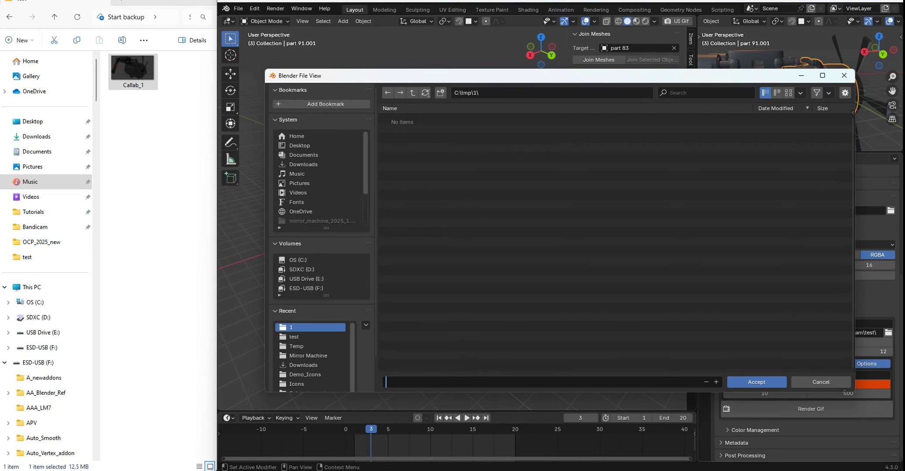
{"action": "left_click", "coordinate": [410, 93]}
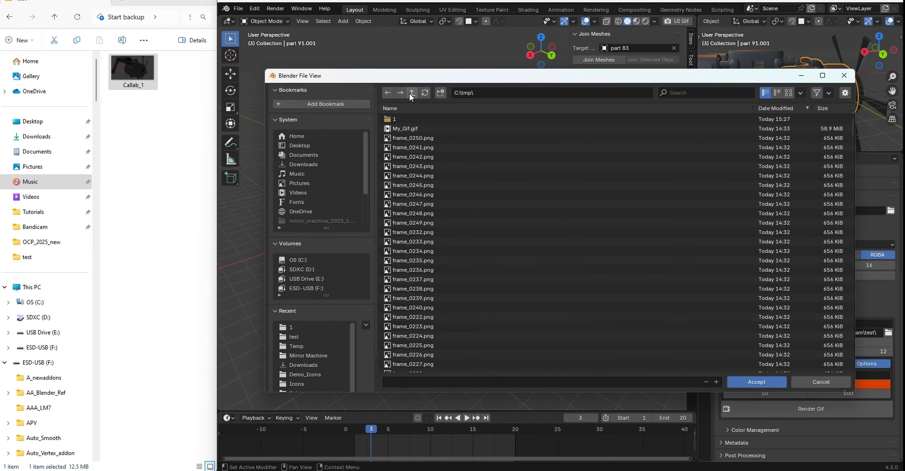
{"action": "left_click", "coordinate": [396, 119]}
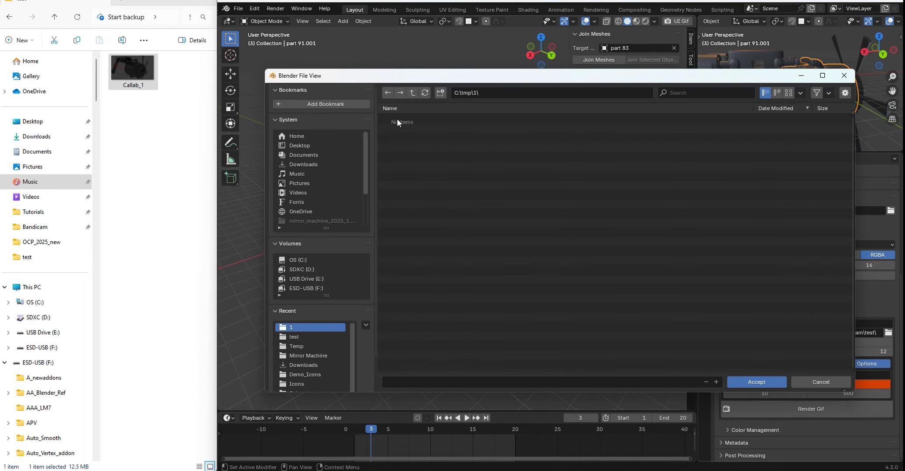
{"action": "left_click", "coordinate": [746, 383]}
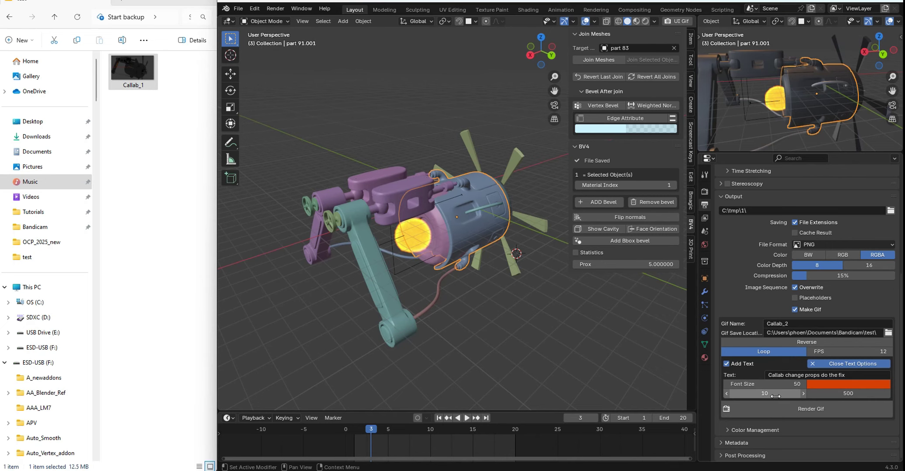
Render the animation as the Callab_2 GIF and open the finished file to check it
{"action": "left_click", "coordinate": [812, 410]}
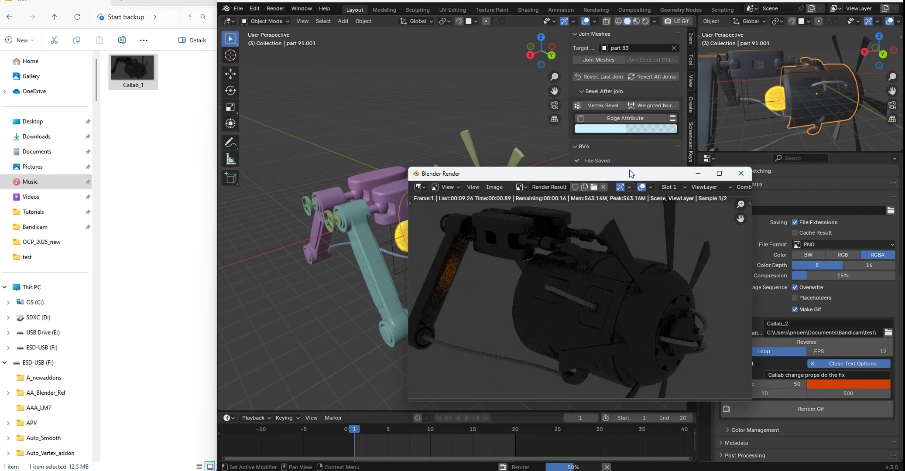
{"action": "left_click_drag", "start_coordinate": [633, 176], "coordinate": [503, 128]}
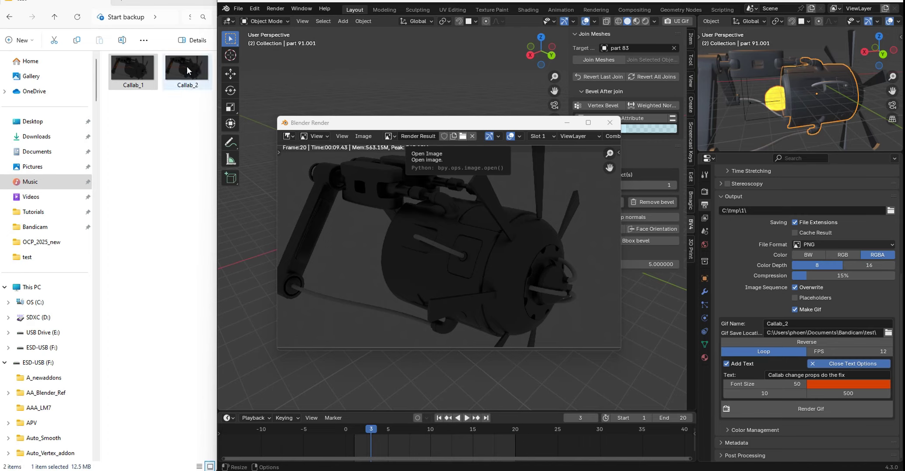
{"action": "double_click", "coordinate": [186, 66]}
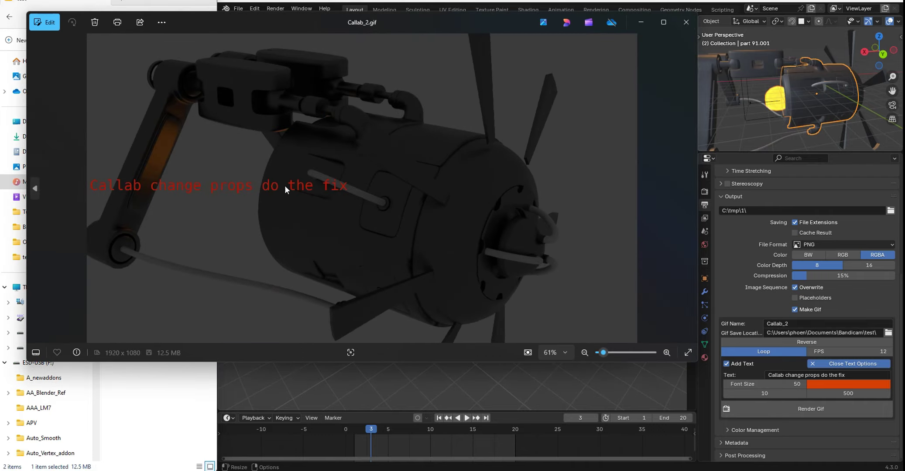
{"action": "left_click", "coordinate": [685, 23]}
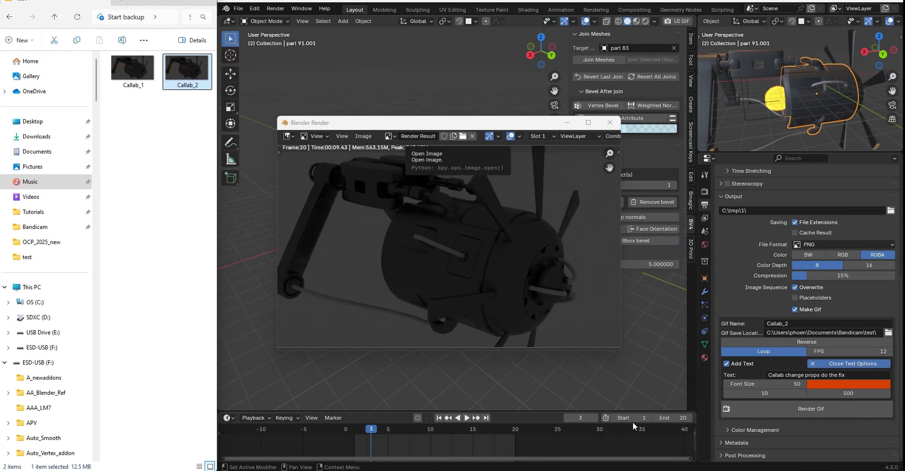
Set the animation's start frame to 20
{"action": "left_click", "coordinate": [633, 418]}
{"action": "type", "text": "20"}
{"action": "key", "text": "Return"}
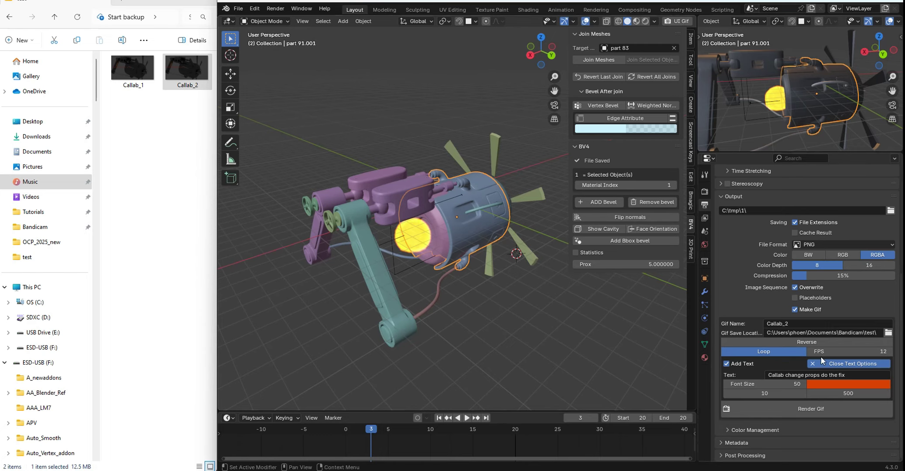
Change the GIF caption, starting "Thanks now lets change the textures, to spec", and set its colour to violet-blue #5F53D5
{"action": "left_click", "coordinate": [838, 375]}
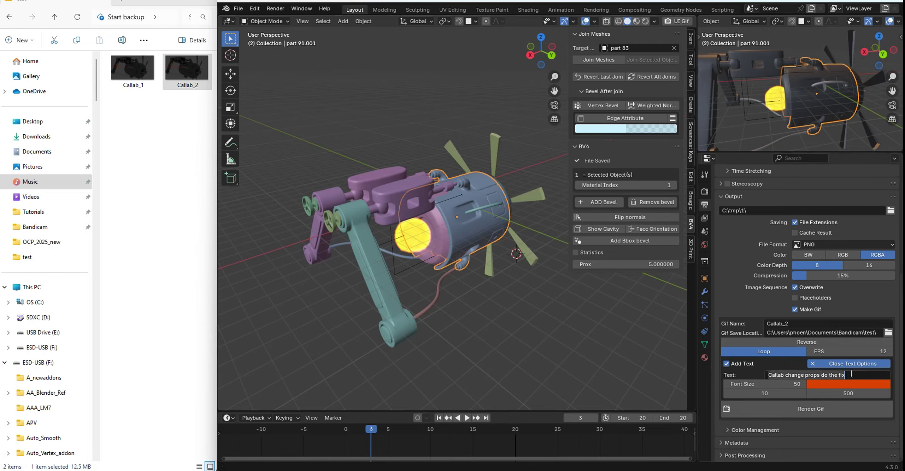
{"action": "type", "text": "Thanks now lets change the te"}
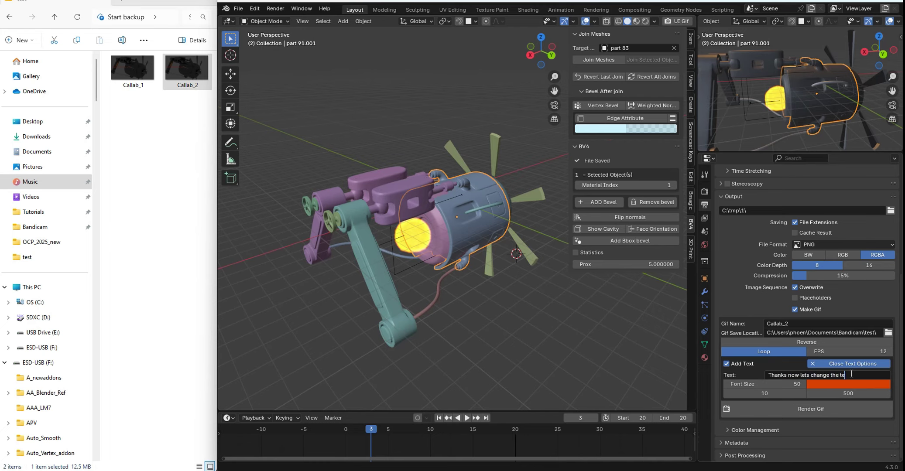
{"action": "type", "text": "ures"}
{"action": "key", "text": "Return"}
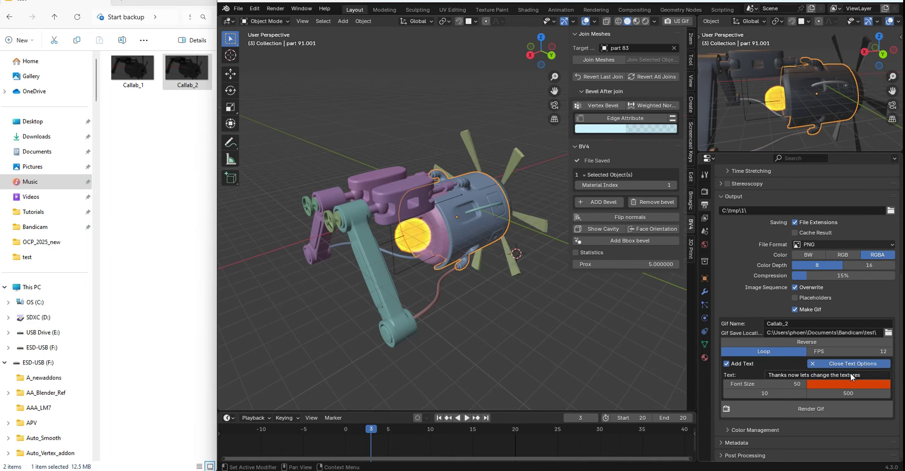
{"action": "left_click", "coordinate": [870, 375]}
{"action": "type", "text": ", mo"}
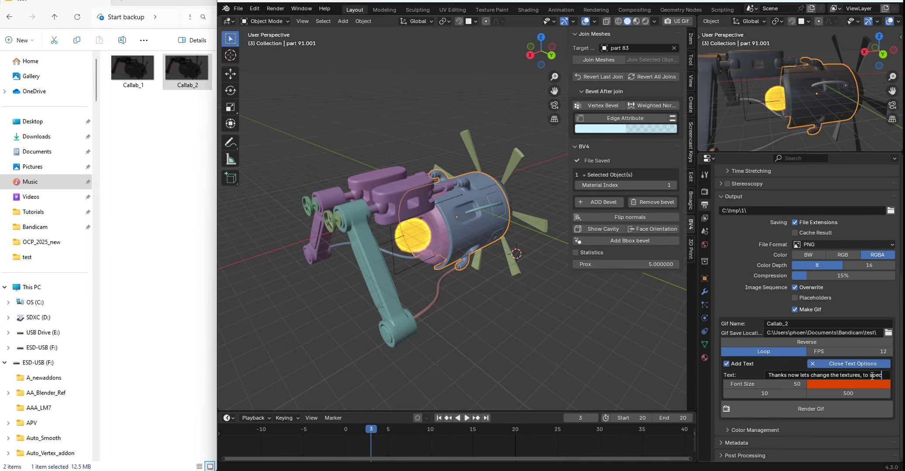
{"action": "type", "text": "ar"}
{"action": "key", "text": "Return"}
{"action": "left_click", "coordinate": [859, 384]}
{"action": "left_click", "coordinate": [859, 256]}
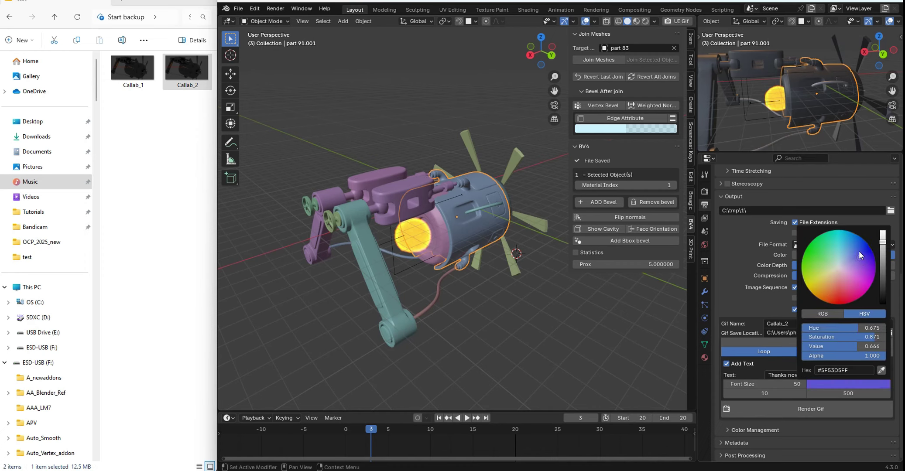
Set the GIF caption's position values to 800 and 10, and render the GIF
{"action": "left_click", "coordinate": [845, 394]}
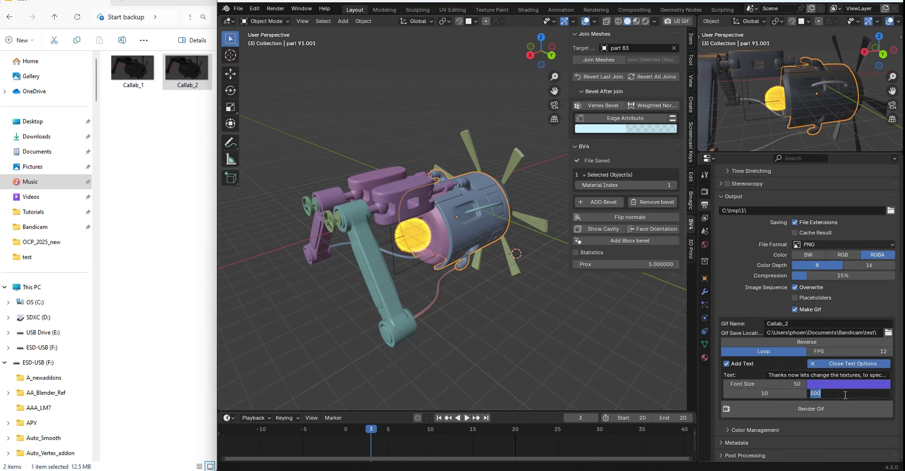
{"action": "key", "text": "Return"}
{"action": "left_click", "coordinate": [844, 394]}
{"action": "type", "text": "0"}
{"action": "key", "text": "Return"}
{"action": "left_click", "coordinate": [770, 393]}
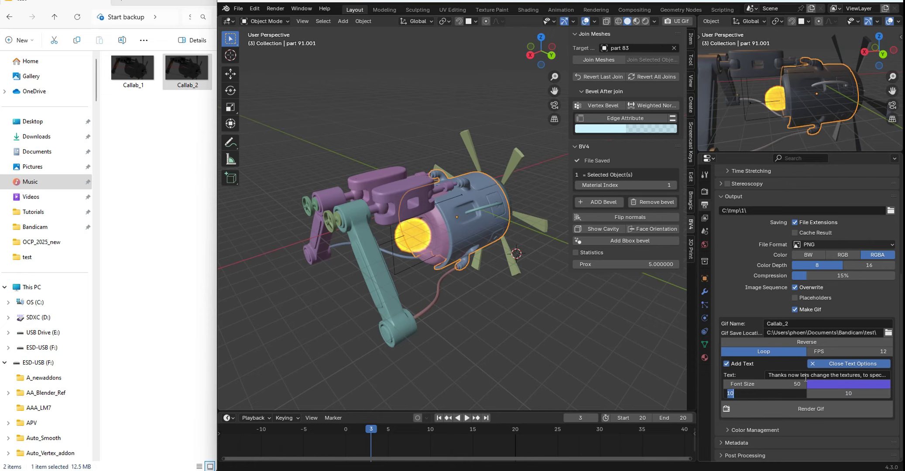
{"action": "type", "text": "800"}
{"action": "key", "text": "Return"}
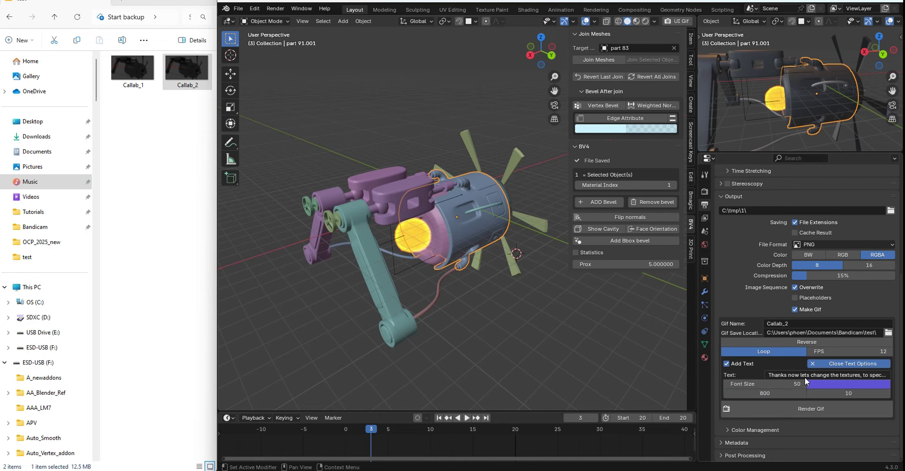
{"action": "left_click", "coordinate": [805, 409]}
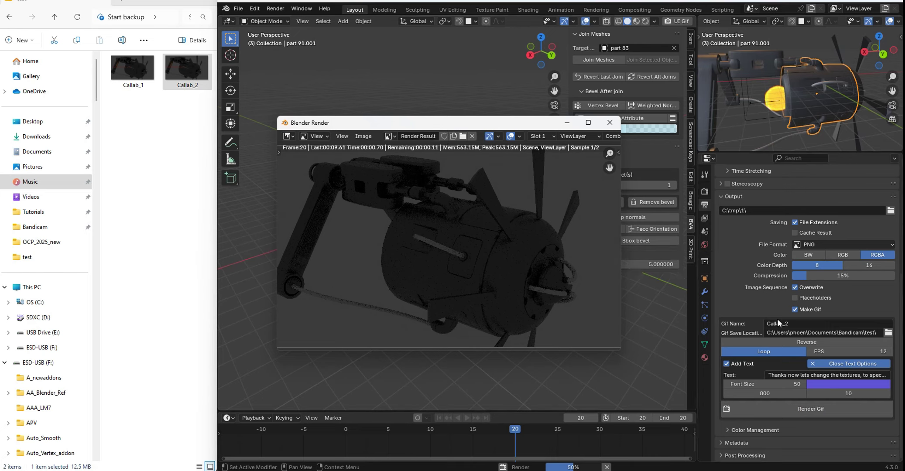
Open the newly rendered Callab_2 GIF to check the caption's colour and position
{"action": "left_click", "coordinate": [205, 75]}
{"action": "left_click", "coordinate": [484, 205]}
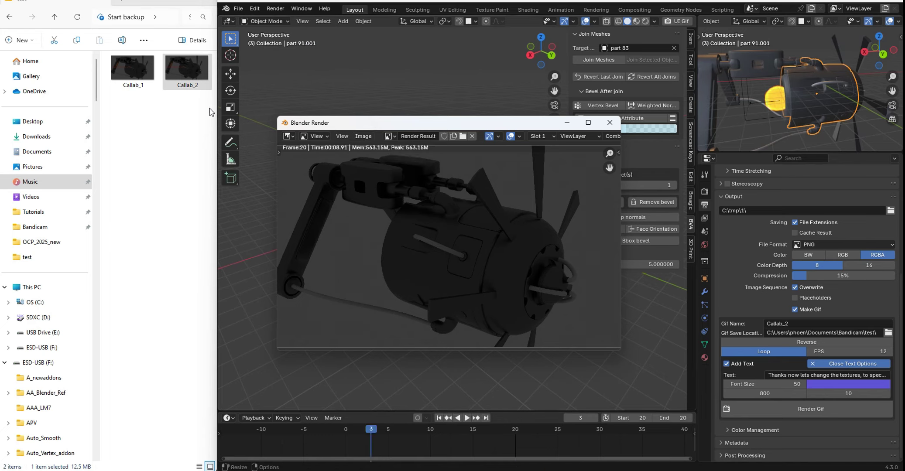
{"action": "left_click", "coordinate": [202, 83]}
{"action": "double_click", "coordinate": [189, 64]}
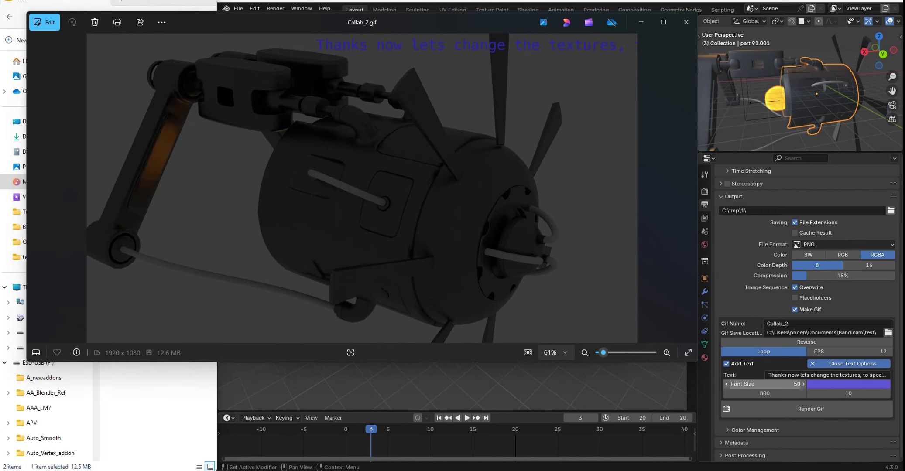
Set the GIF caption's font size to 15 and render the GIF again
{"action": "double_click", "coordinate": [778, 384]}
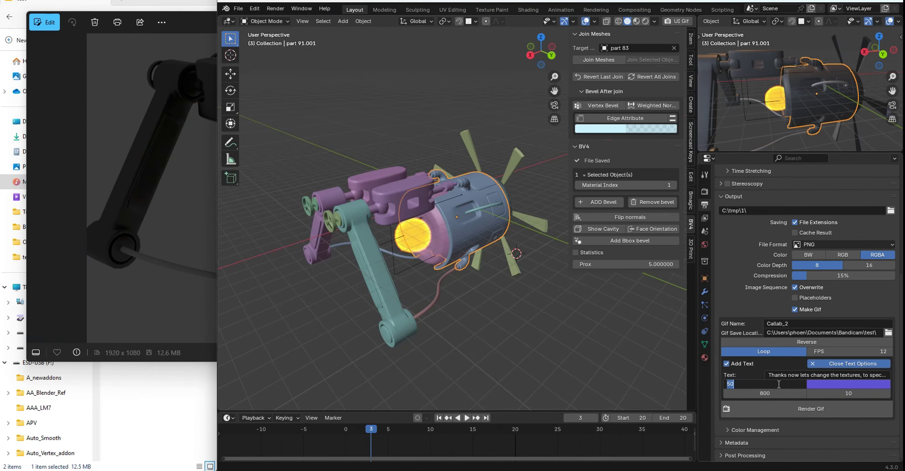
{"action": "type", "text": "15"}
{"action": "key", "text": "Return"}
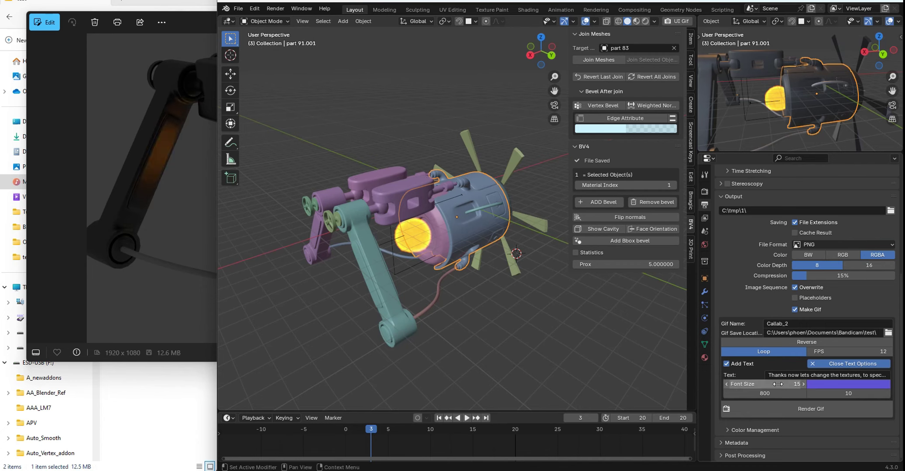
{"action": "left_click", "coordinate": [810, 409]}
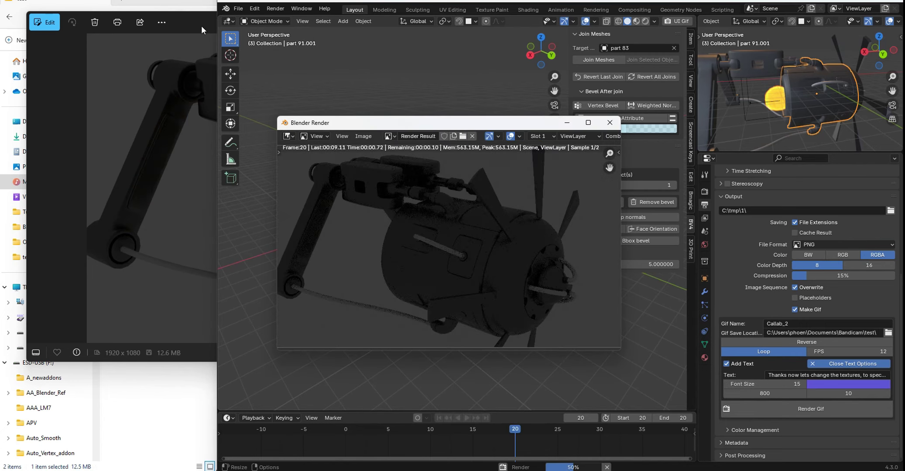
Close the old preview, then open the re-rendered Callab_2 GIF to check the size-15 caption
{"action": "left_click", "coordinate": [202, 26]}
{"action": "left_click", "coordinate": [685, 23]}
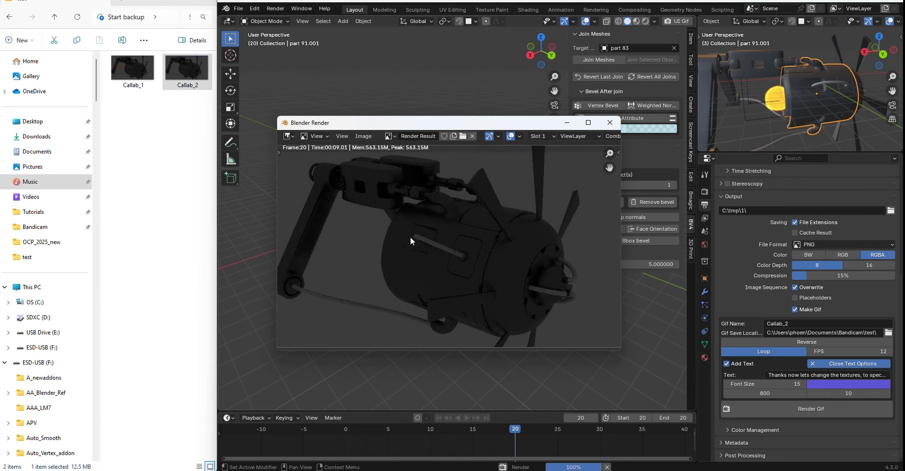
{"action": "left_click", "coordinate": [185, 78]}
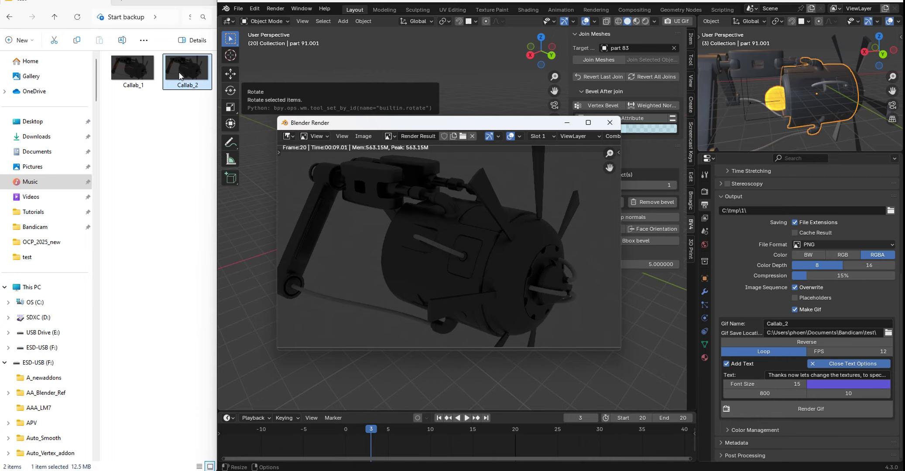
{"action": "double_click", "coordinate": [179, 73]}
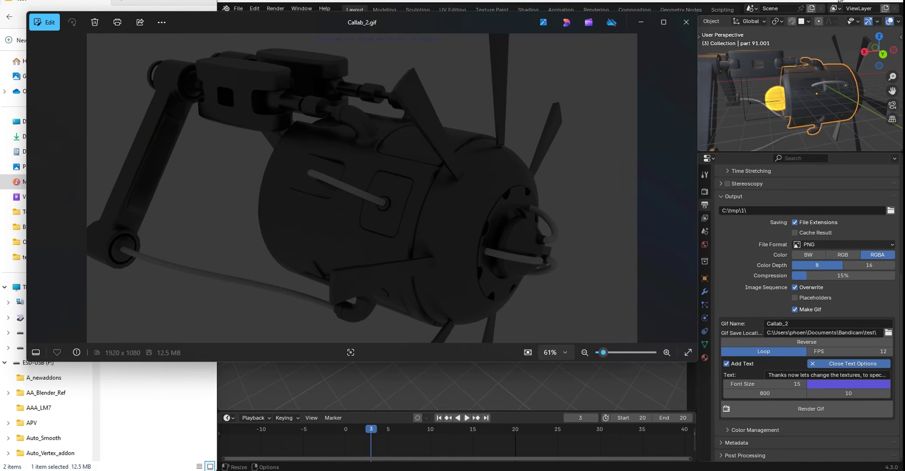
{"action": "left_click", "coordinate": [686, 22]}
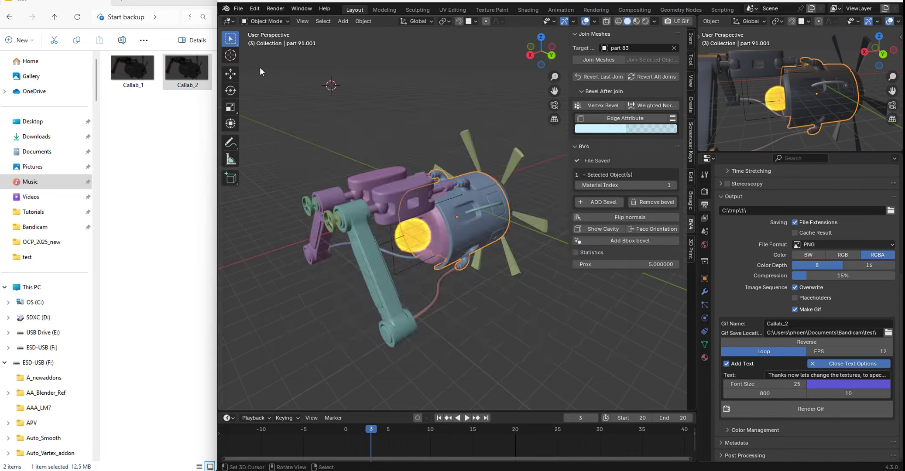
View the Callab_2 GIF with its size-25 caption, then close the viewer
{"action": "double_click", "coordinate": [179, 70]}
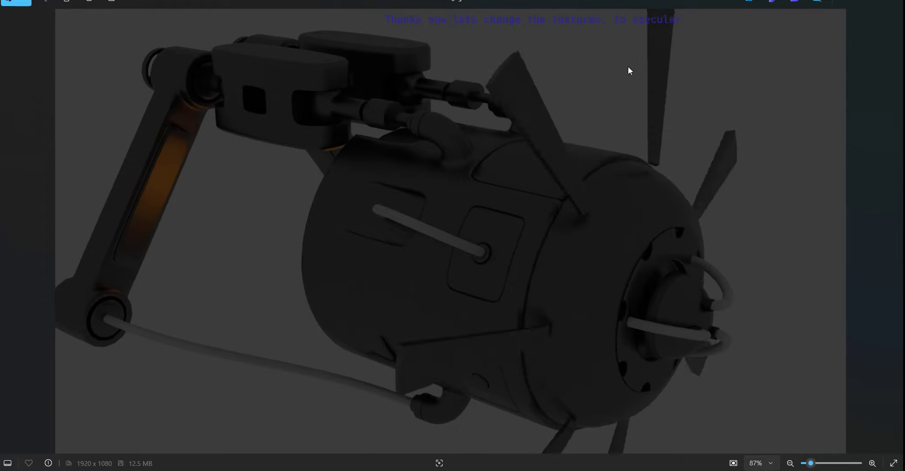
{"action": "left_click", "coordinate": [896, 0]}
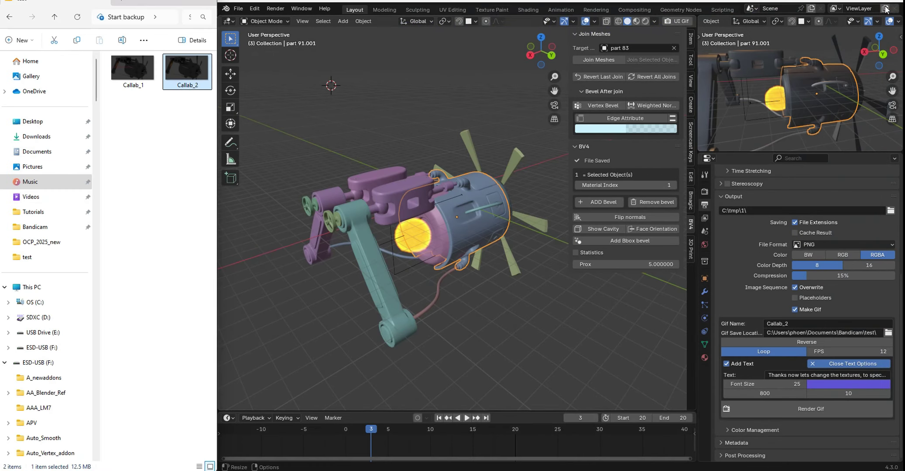
Create a subfolder named 2 inside C:\tmp\1\ and set it as the render output folder
{"action": "middle_click_drag", "start_coordinate": [535, 176], "coordinate": [569, 204]}
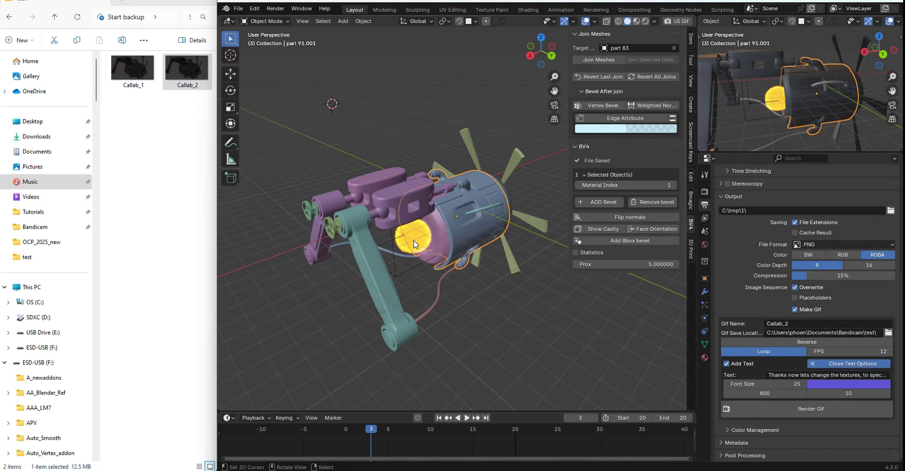
{"action": "left_click", "coordinate": [890, 212]}
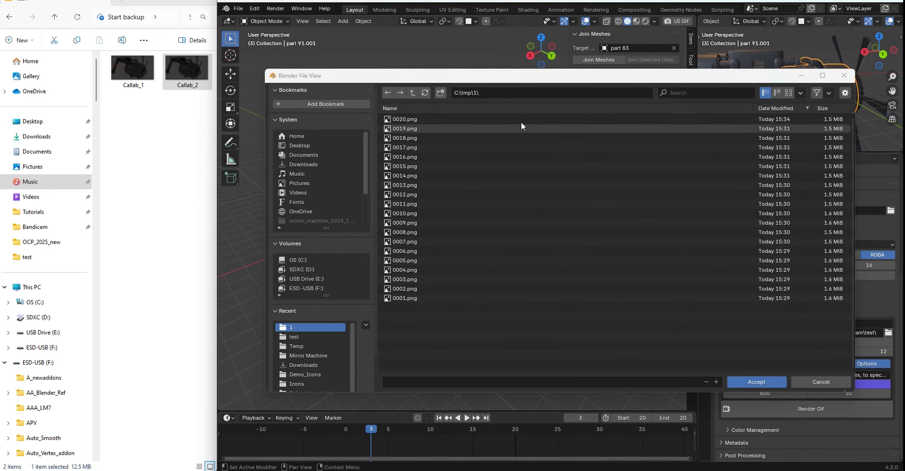
{"action": "left_click", "coordinate": [440, 92]}
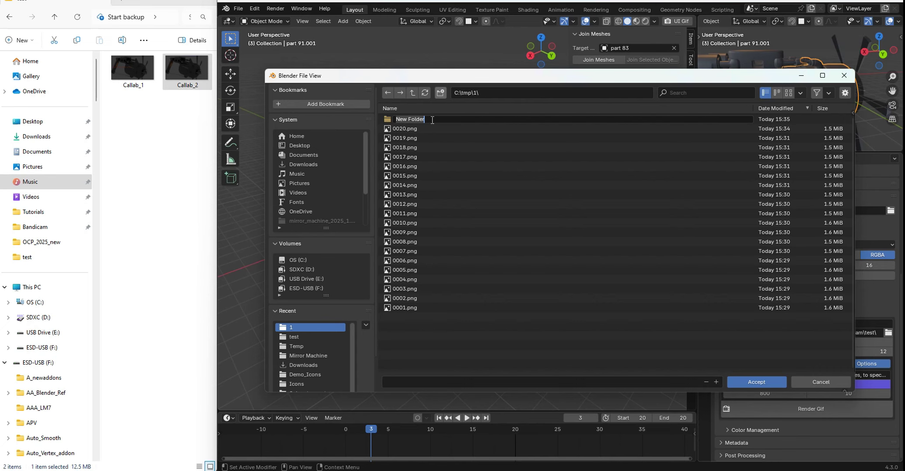
{"action": "type", "text": "2"}
{"action": "key", "text": "Return"}
{"action": "double_click", "coordinate": [431, 118]}
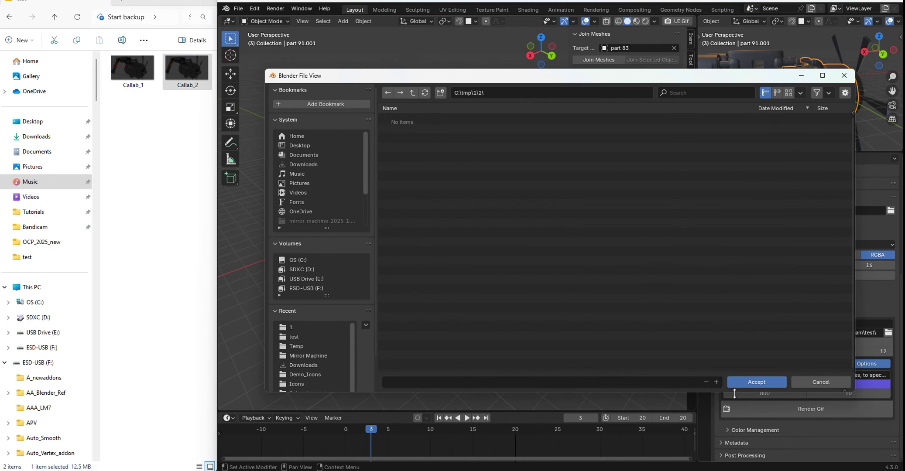
{"action": "left_click", "coordinate": [742, 383]}
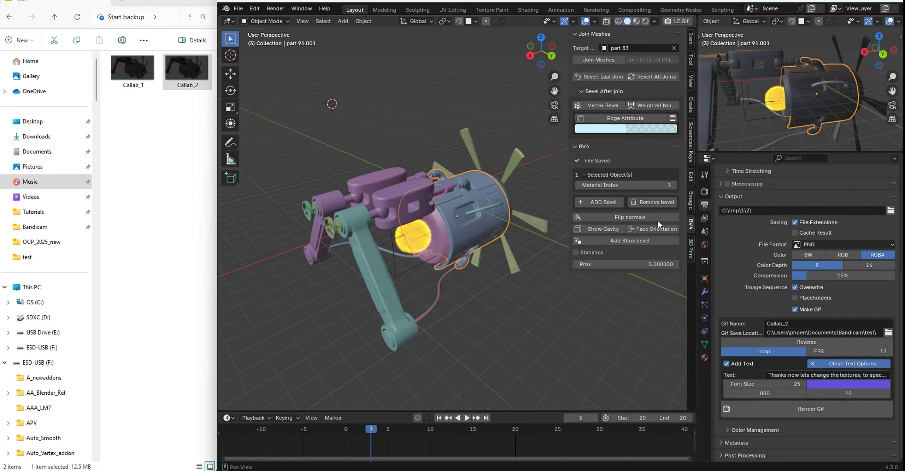
Set the animation's start frame to 1, create a UI GIF of the interface, and select the Callab_2 file
{"action": "left_click", "coordinate": [628, 417]}
{"action": "type", "text": "1"}
{"action": "key", "text": "Return"}
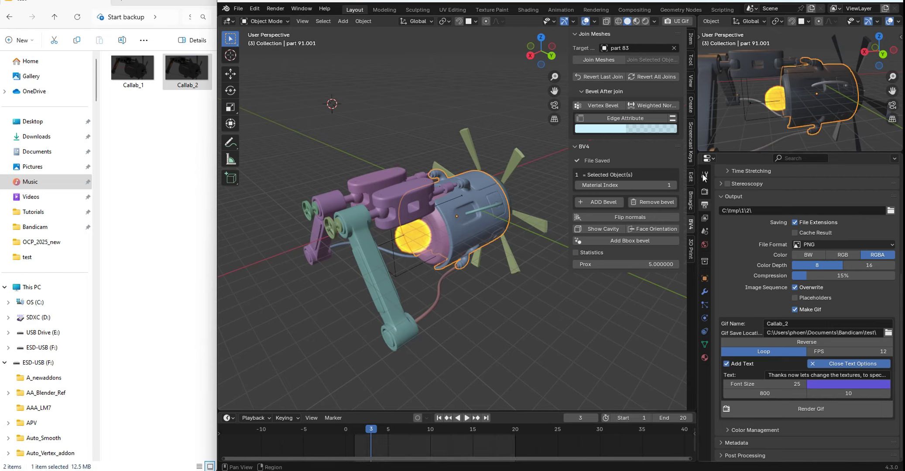
{"action": "left_click", "coordinate": [675, 22]}
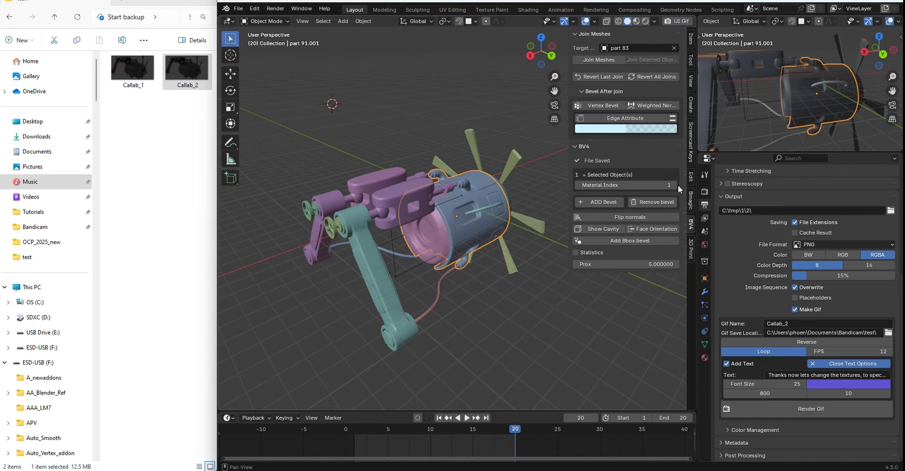
{"action": "left_click", "coordinate": [207, 77]}
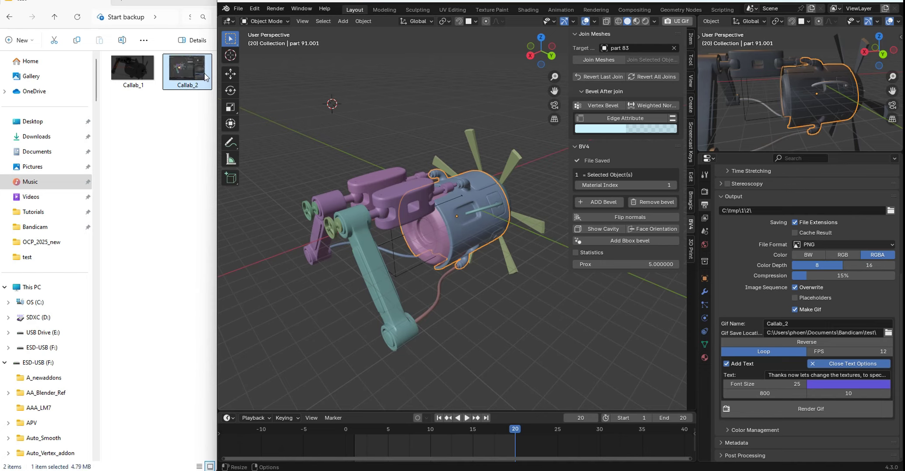
Rename the GIF as Callab_3 and create a UI GIF of the interface under that name
{"action": "left_click", "coordinate": [801, 323]}
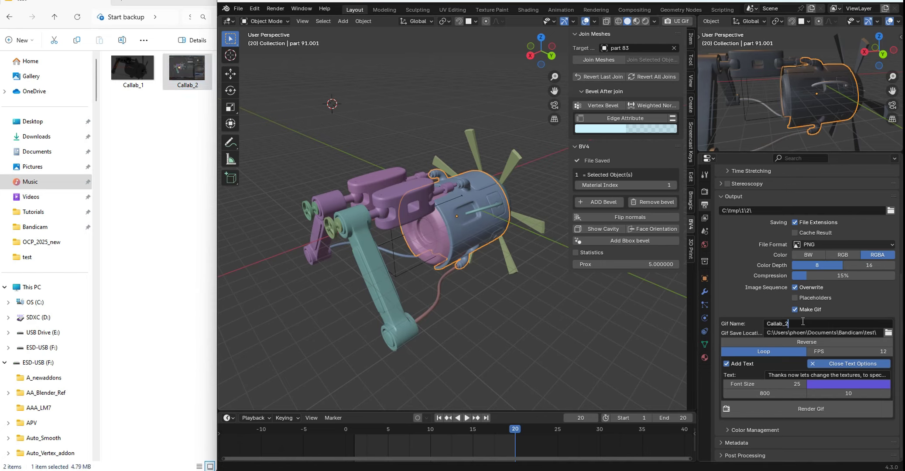
{"action": "key", "text": "BackSpace"}
{"action": "type", "text": "3"}
{"action": "key", "text": "Return"}
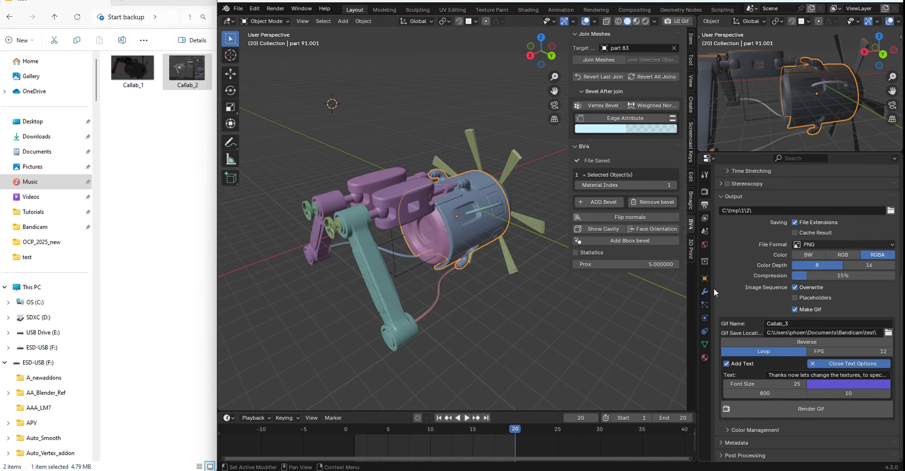
{"action": "left_click", "coordinate": [680, 21]}
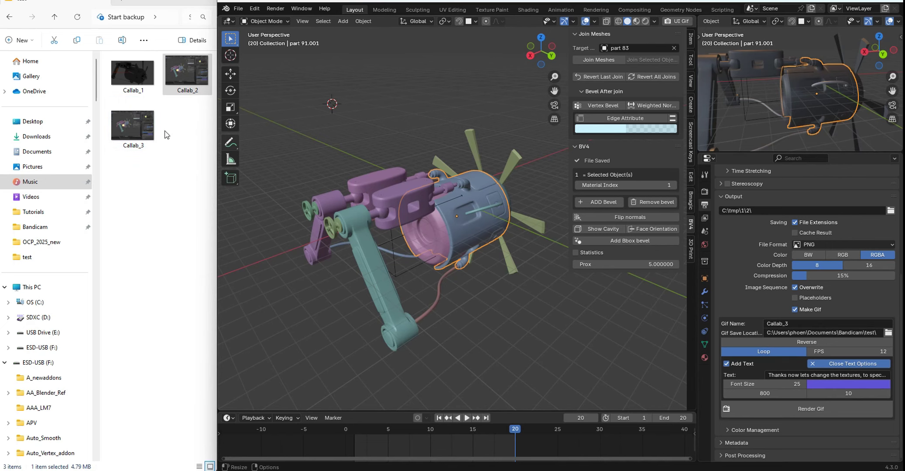
Play the Callab_3 GIF to review the captured interface animation, and close the viewer
{"action": "double_click", "coordinate": [145, 127]}
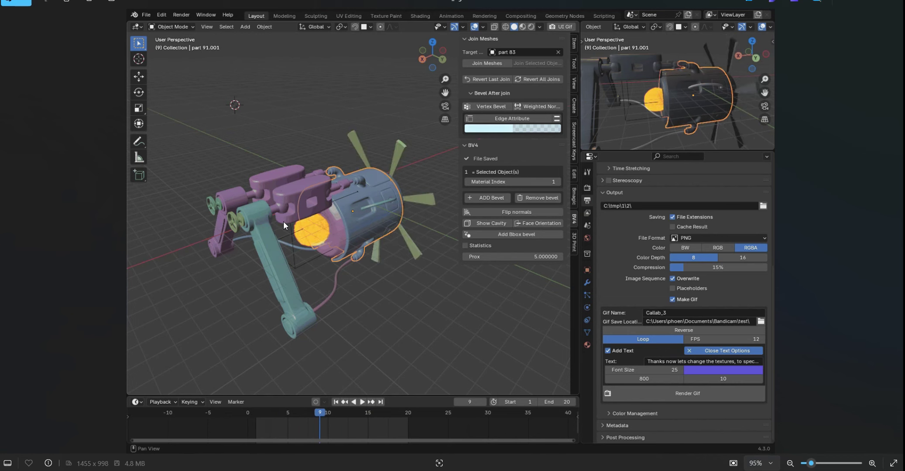
{"action": "left_click", "coordinate": [894, 5]}
{"action": "middle_click_drag", "start_coordinate": [491, 162], "coordinate": [524, 205]}
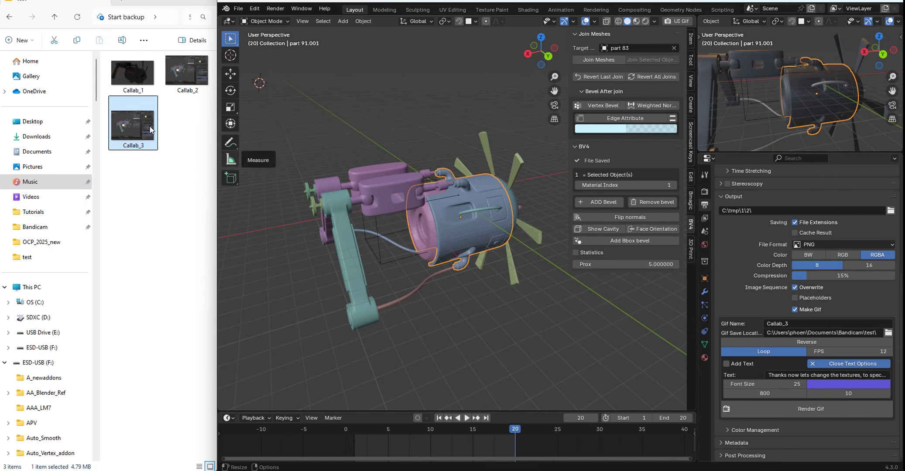
{"action": "double_click", "coordinate": [132, 125]}
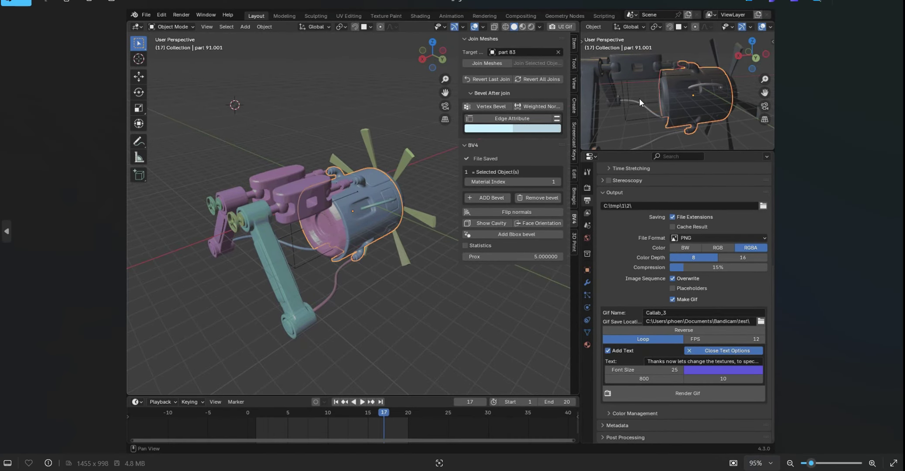
{"action": "key", "text": "Escape"}
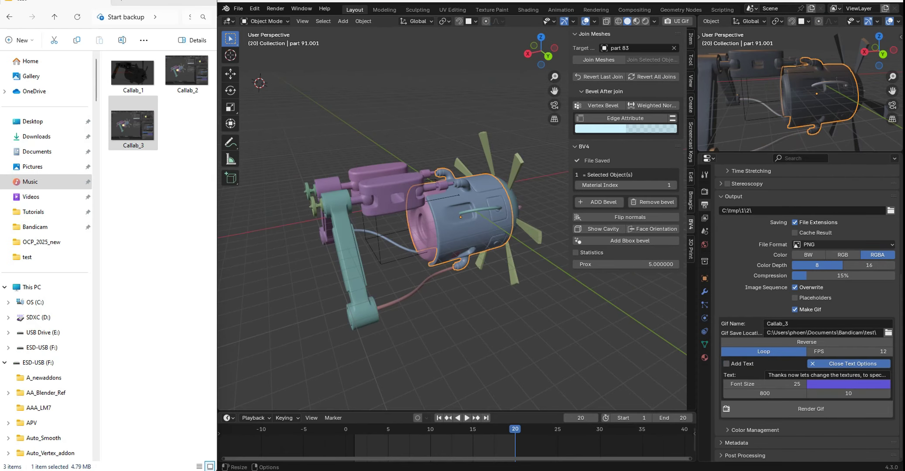
{"action": "middle_click_drag", "start_coordinate": [528, 147], "coordinate": [482, 155]}
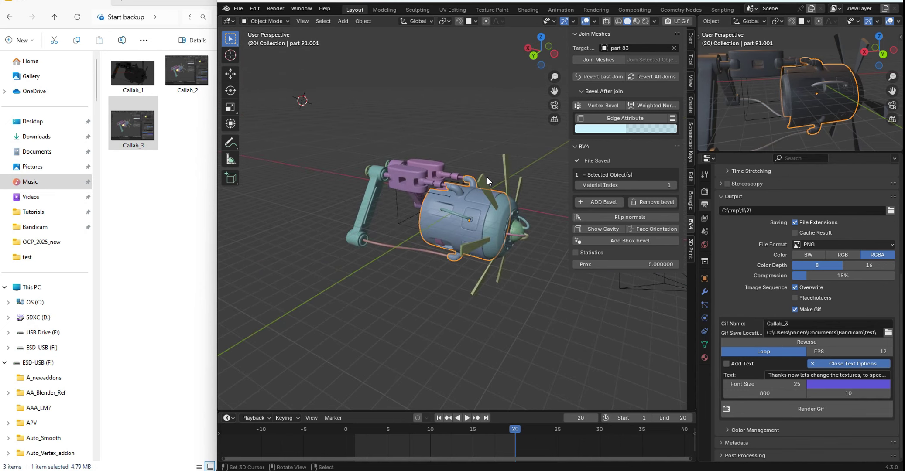
{"action": "middle_click_drag", "start_coordinate": [489, 183], "coordinate": [545, 192]}
{"action": "scroll", "coordinate": [554, 189], "scroll_direction": "up", "scroll_amount": 6}
{"action": "scroll", "coordinate": [546, 191], "scroll_direction": "down", "scroll_amount": 3}
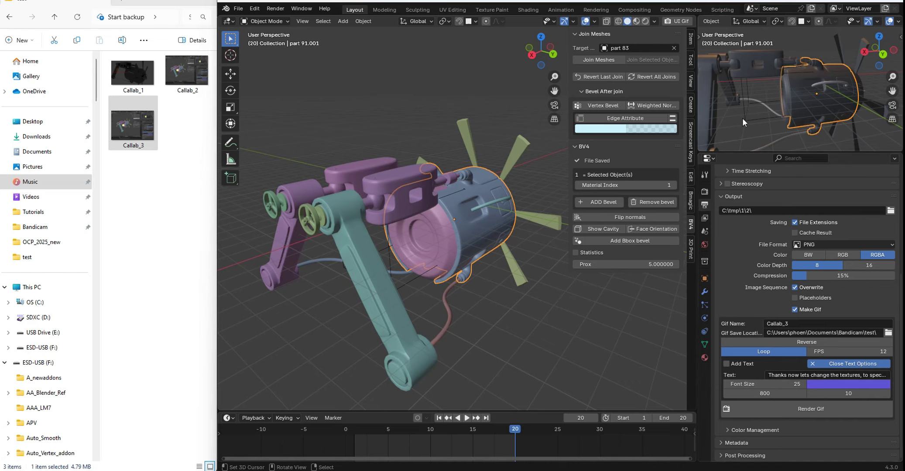
{"action": "middle_click_drag", "start_coordinate": [484, 213], "coordinate": [495, 219]}
{"action": "scroll", "coordinate": [494, 218], "scroll_direction": "up", "scroll_amount": 1}
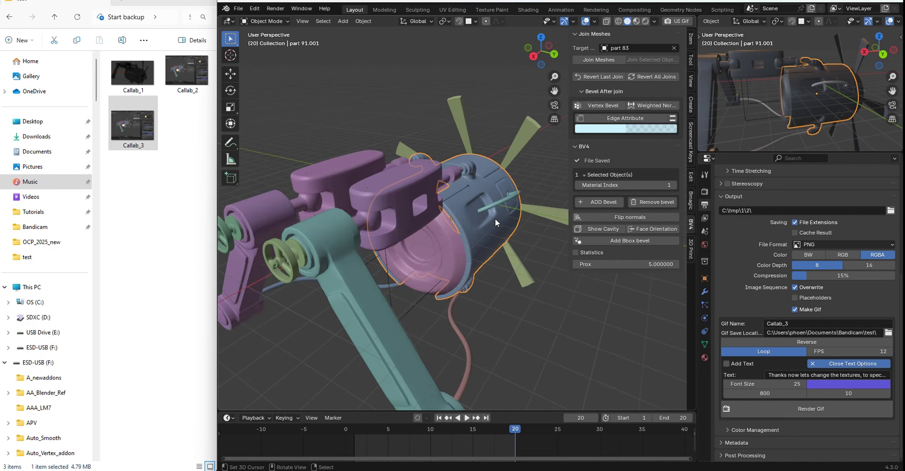